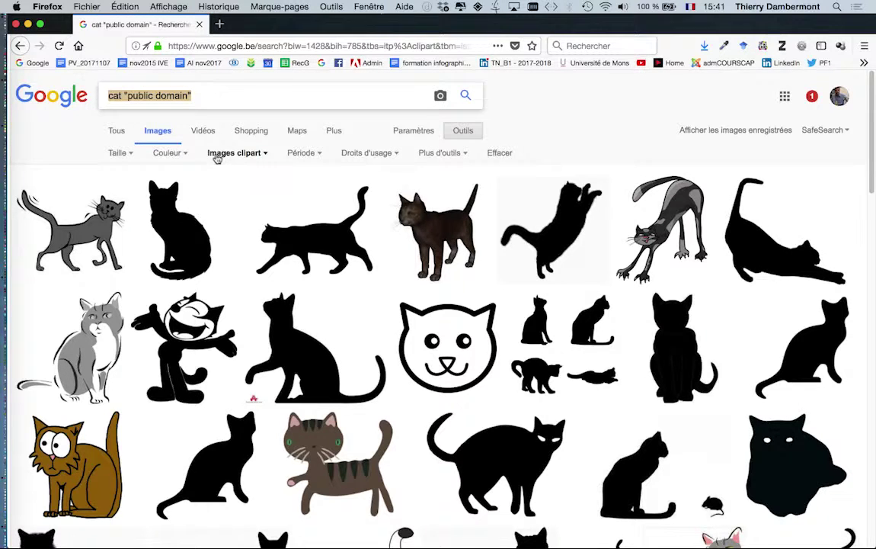
# - Open the black cat silhouette with the raised paw from the image results as a full image and enlarge it to 200%
pyautogui.keyDown('super'); pyautogui.click(267, 318); pyautogui.keyUp('super')
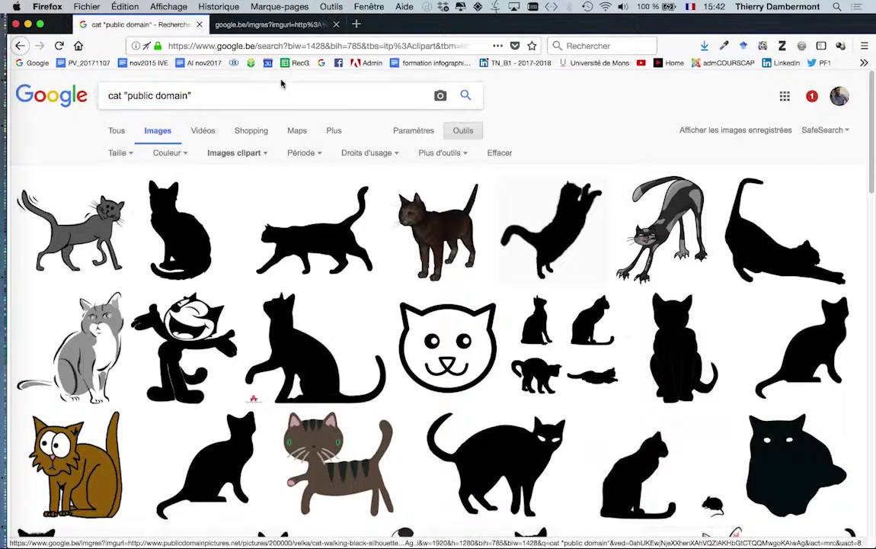
pyautogui.click(275, 26)
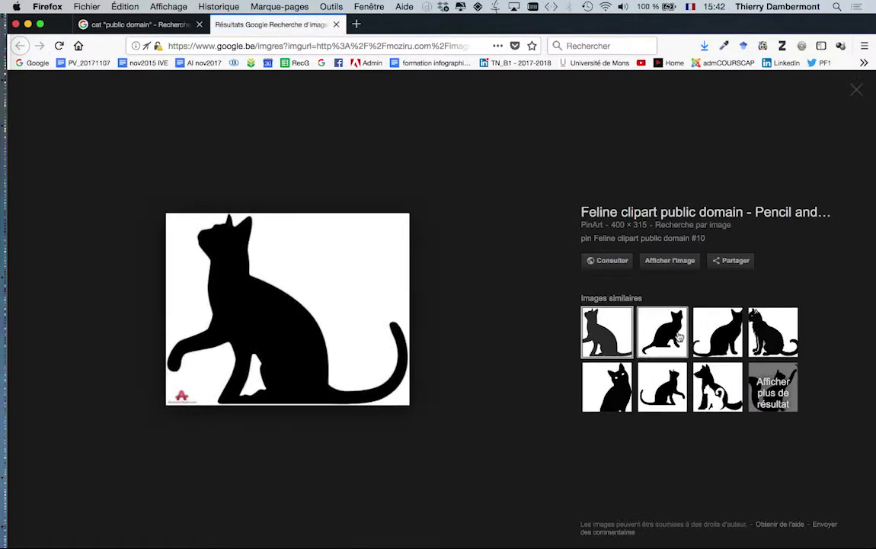
pyautogui.click(665, 262)
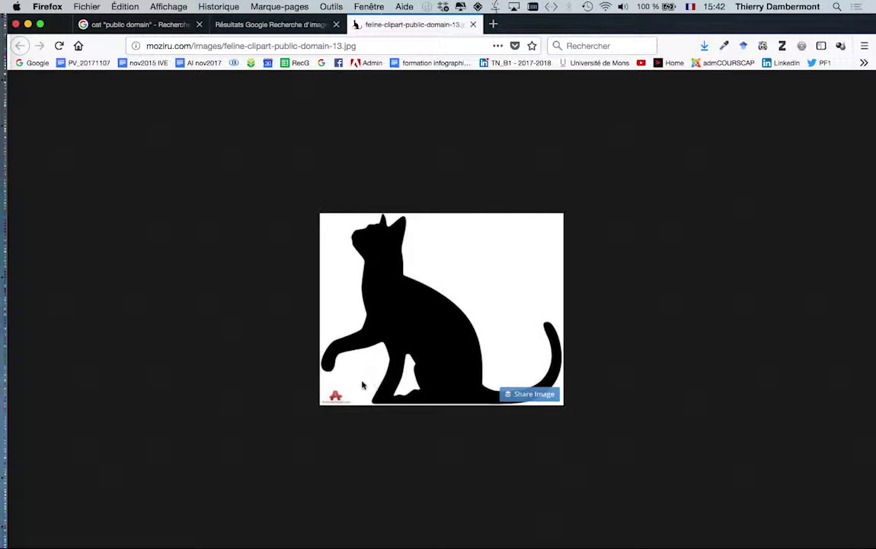
pyautogui.press('super+plus')
pyautogui.press('super+plus')
pyautogui.press('super+plus')
pyautogui.press('super+plus')
pyautogui.press('super+plus')
pyautogui.press('super+plus')
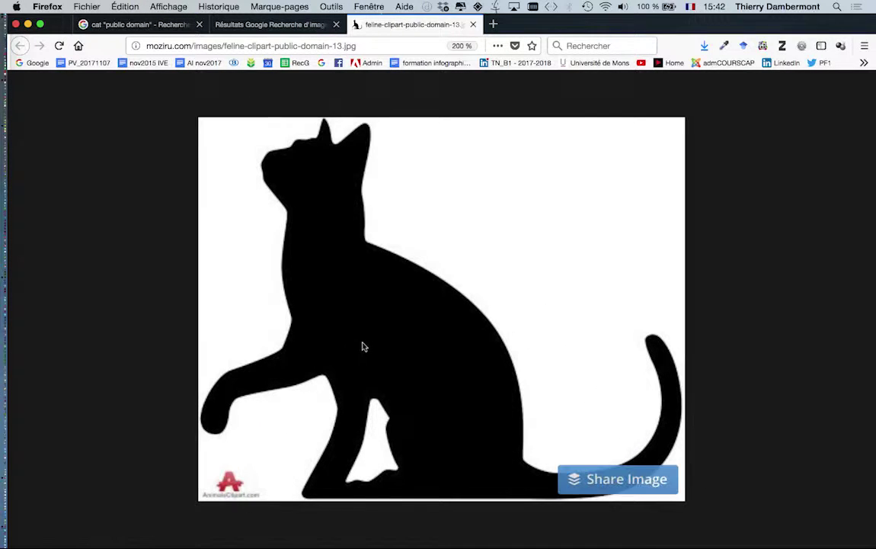
# - Save the silhouette image as feline-clipart-public-domain-13.jpg in the folder "AI nov 2017 PARTIE 5 --- les docs"
pyautogui.rightClick(358, 308)
pyautogui.click(430, 349)
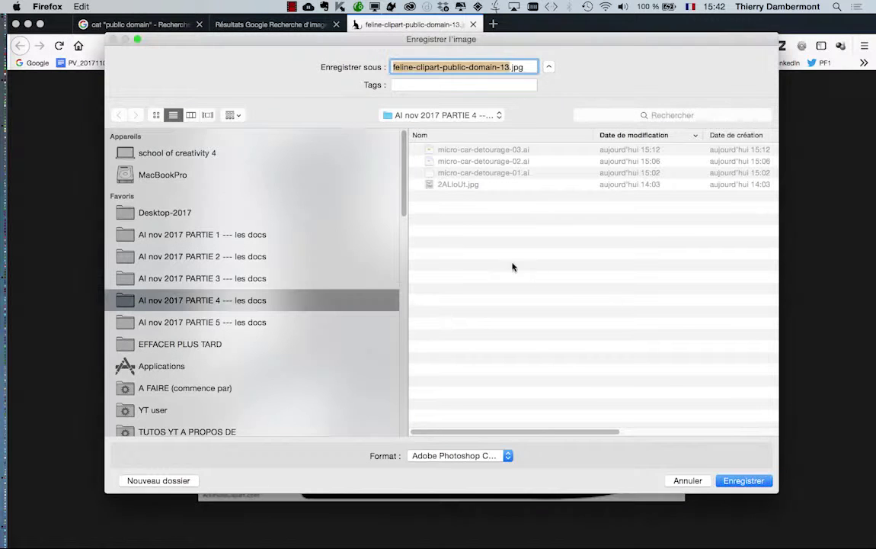
pyautogui.click(259, 322)
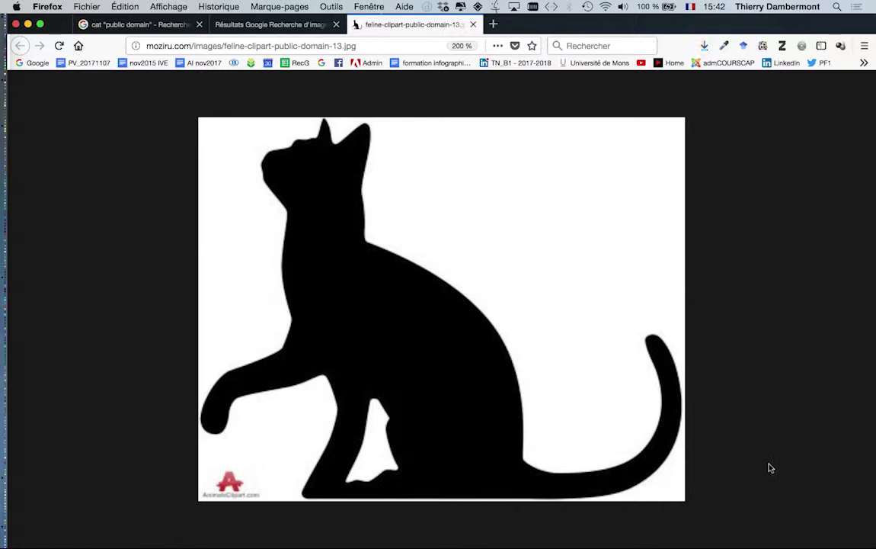
pyautogui.click(744, 480)
# - Return to the cat "public domain" image results and restrict them to line drawings (Dessins au trait)
pyautogui.click(252, 24)
pyautogui.click(144, 25)
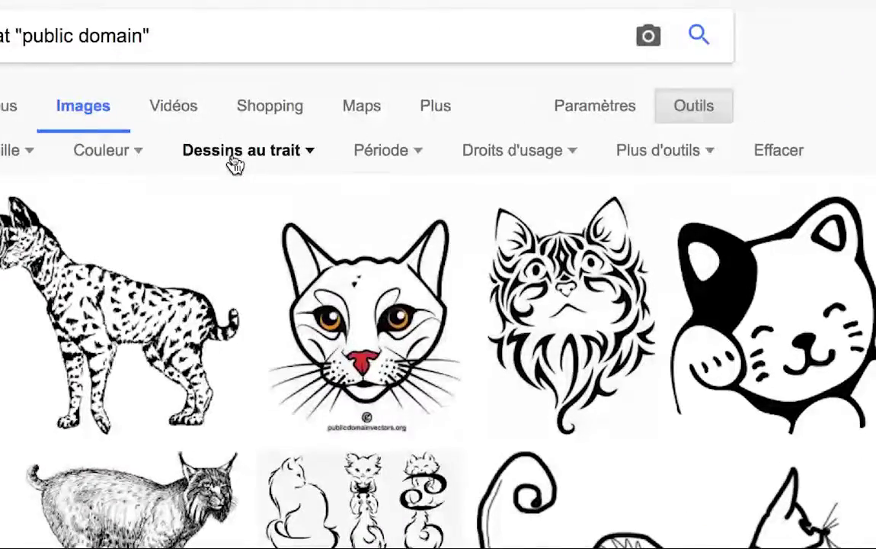
pyautogui.click(235, 153)
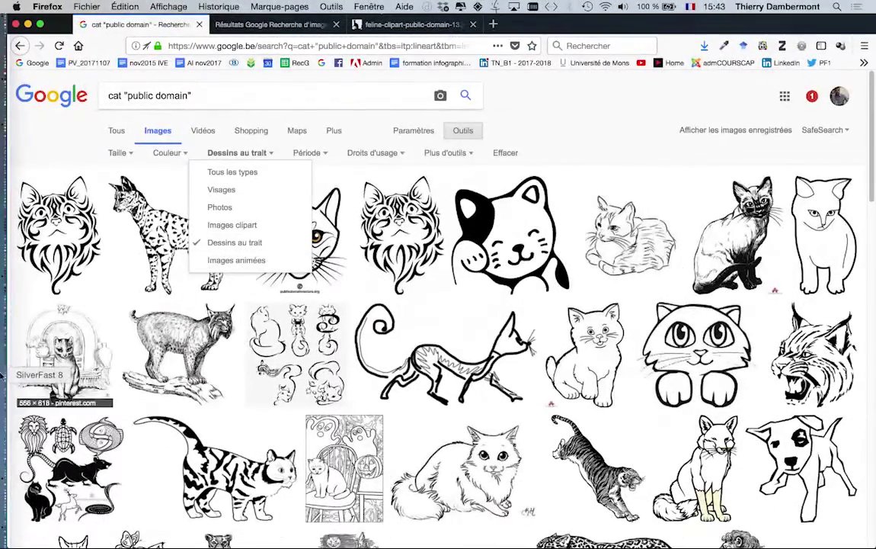
pyautogui.click(596, 141)
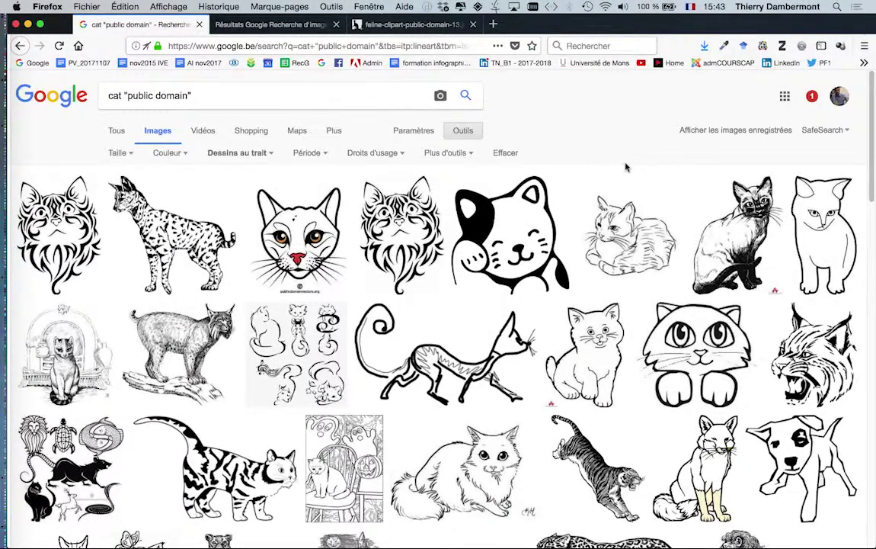
# - Open the front-facing cat outline drawing from the results as a full image
pyautogui.middleClick(839, 243)
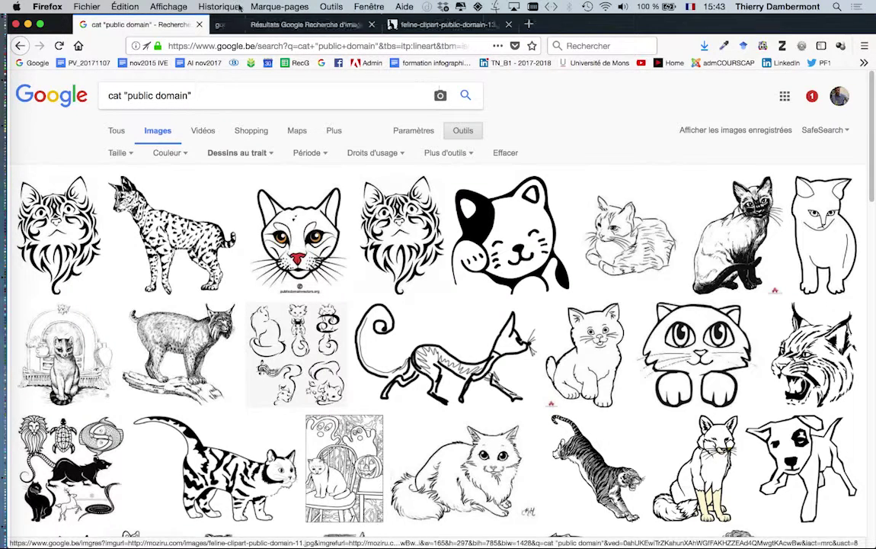
pyautogui.hotkey('ctrl', 'Tab')
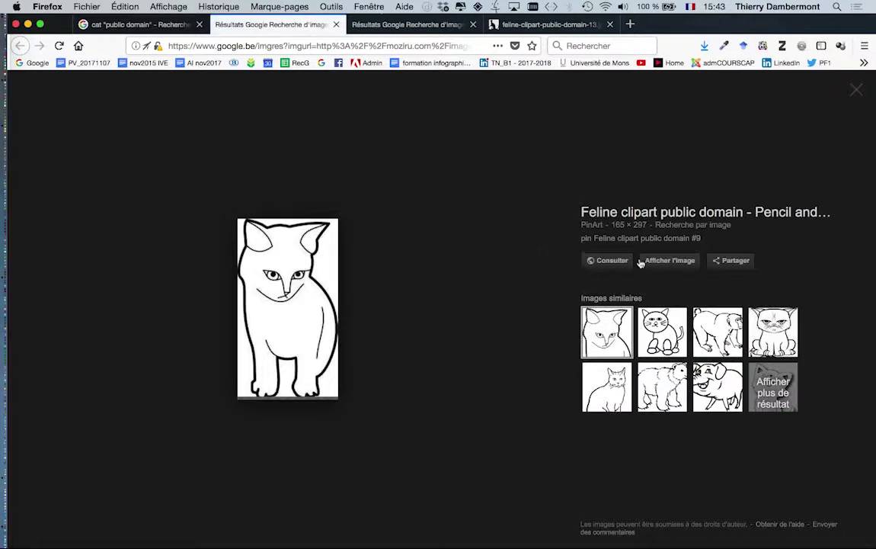
pyautogui.click(670, 260)
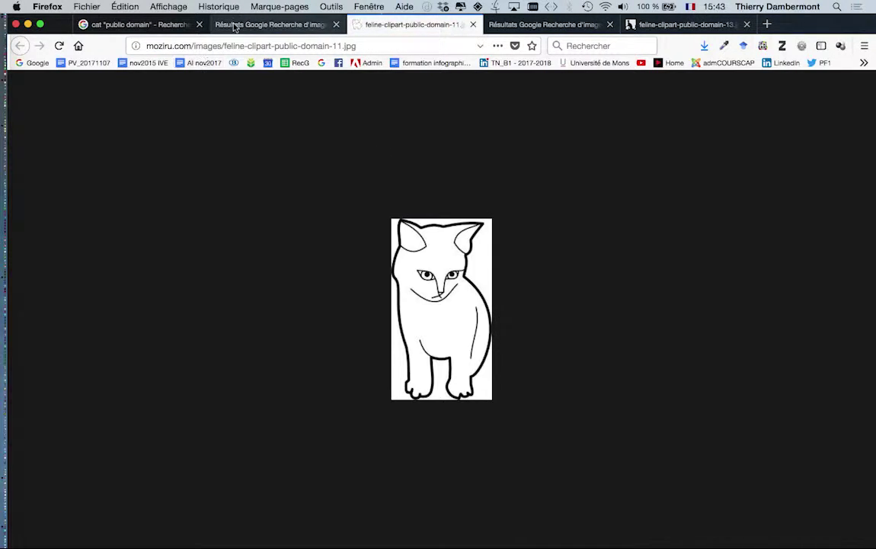
pyautogui.click(141, 24)
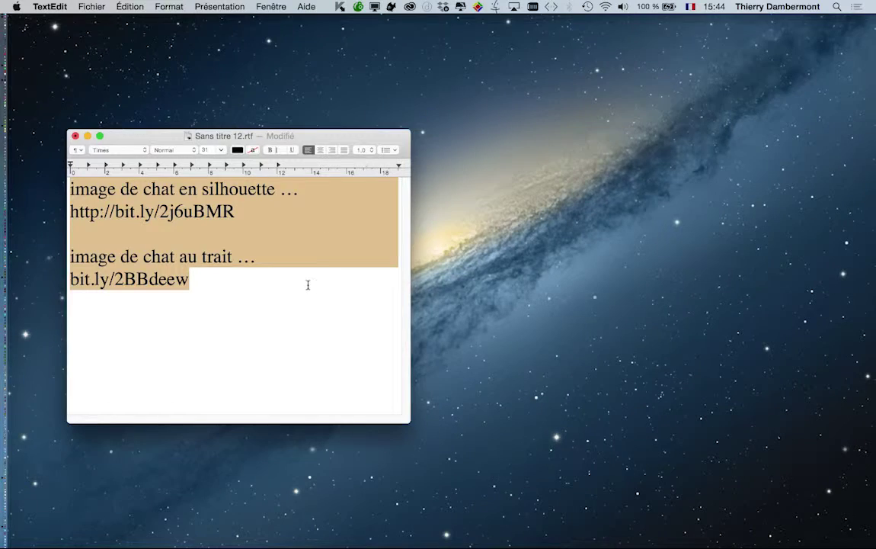
# - Deselect the text in the TextEdit note with the two cat links, move its window higher and enlarge it
pyautogui.click(308, 284)
pyautogui.moveTo(355, 139); pyautogui.dragTo(358, 45)
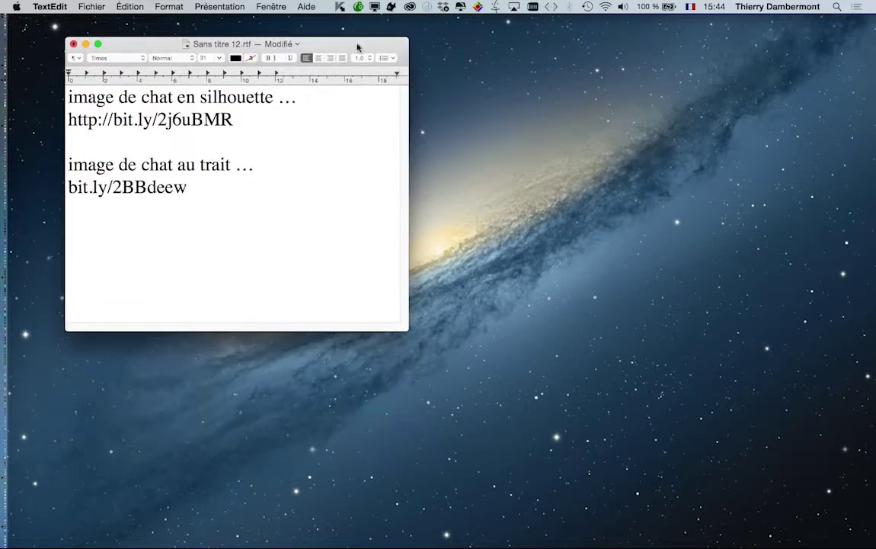
pyautogui.moveTo(405, 330); pyautogui.dragTo(721, 420)
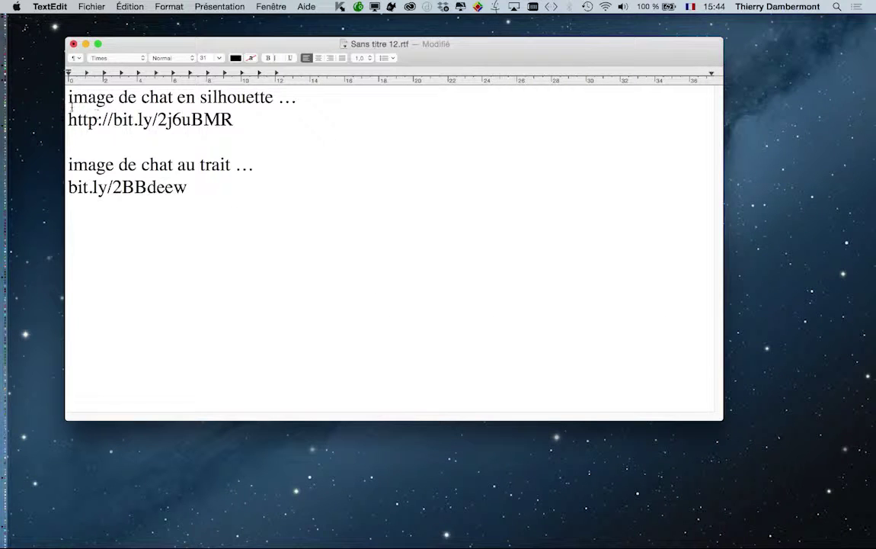
pyautogui.press('Return')
pyautogui.press('Return')
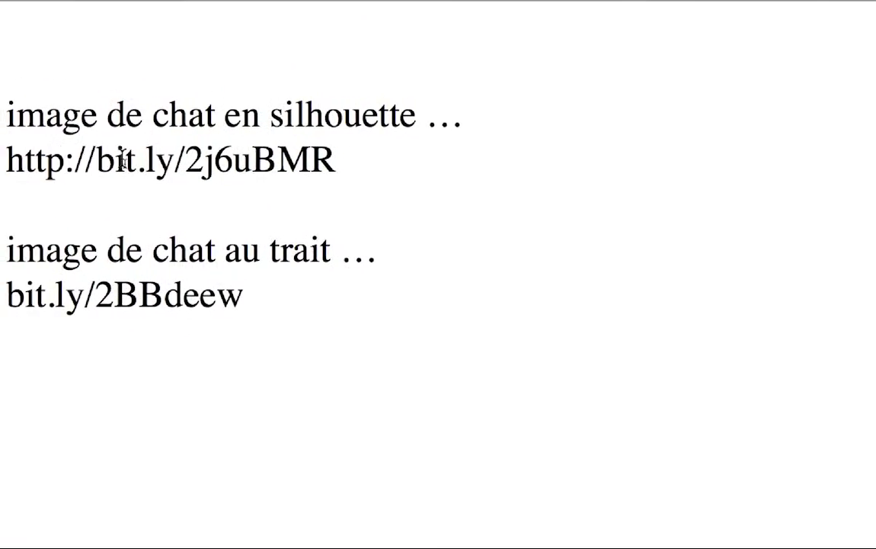
pyautogui.moveTo(96, 160); pyautogui.dragTo(7, 160)
pyautogui.press('BackSpace')
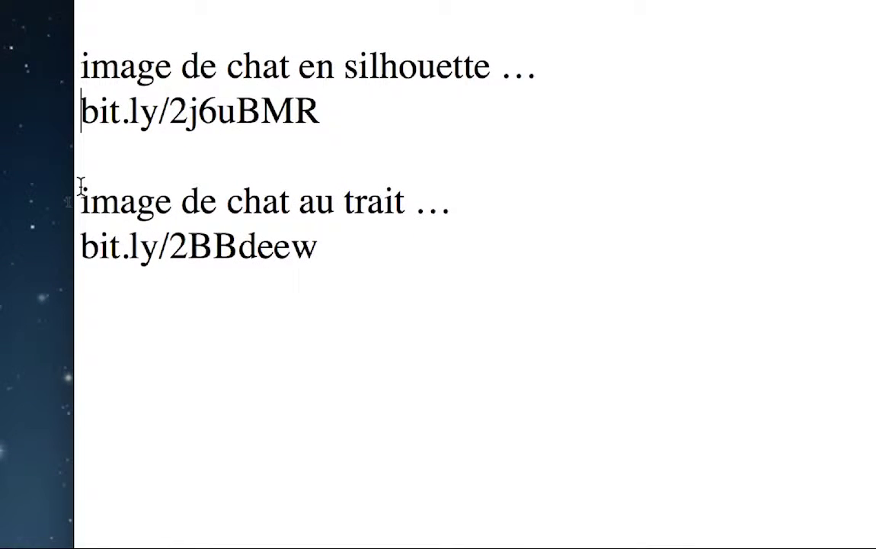
pyautogui.moveTo(82, 247); pyautogui.dragTo(106, 248)
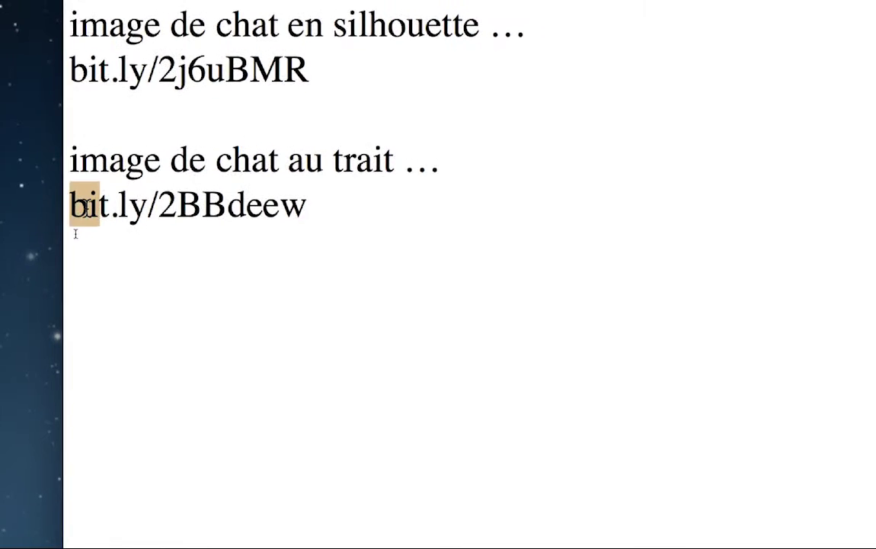
pyautogui.click(99, 247)
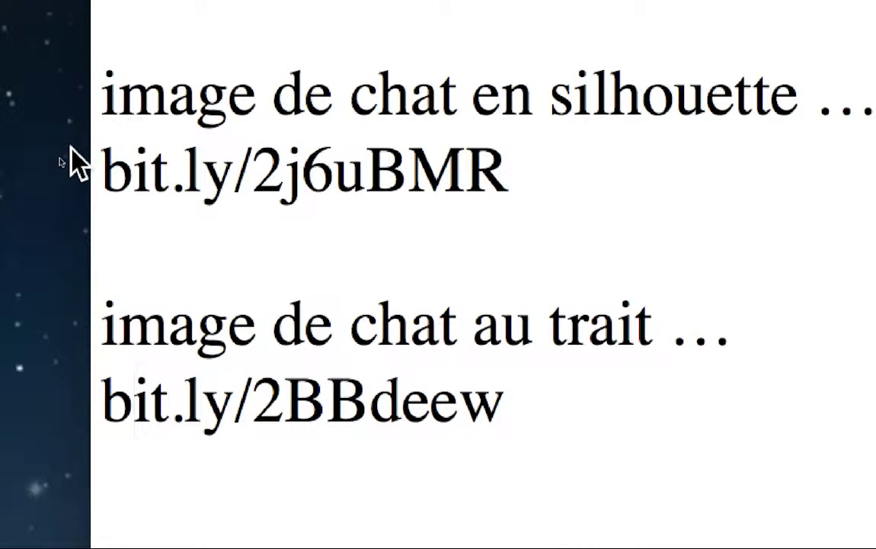
pyautogui.press('Left')
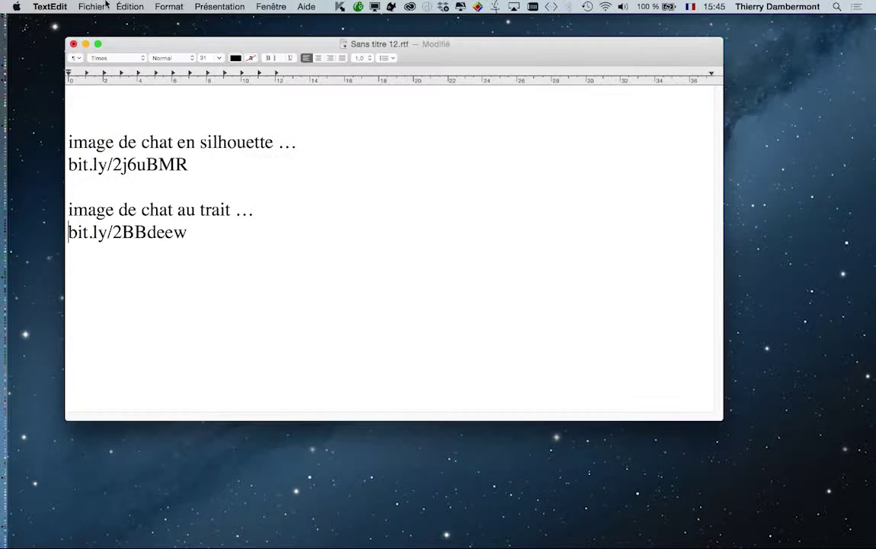
# - Save the note as "liens vers deux chats.rtf" in the folder "AI nov 2017 PARTIE 5 --- les docs"
pyautogui.click(92, 6)
pyautogui.click(139, 86)
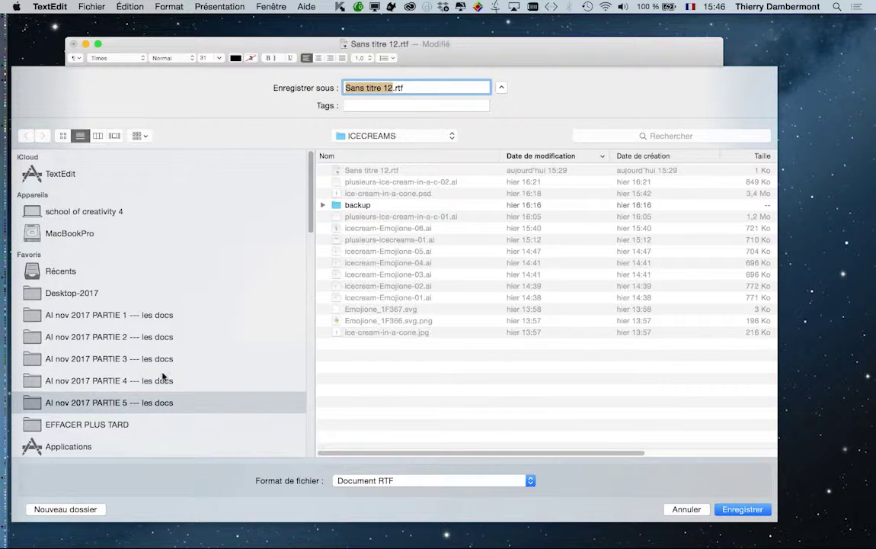
pyautogui.click(162, 378)
pyautogui.click(169, 400)
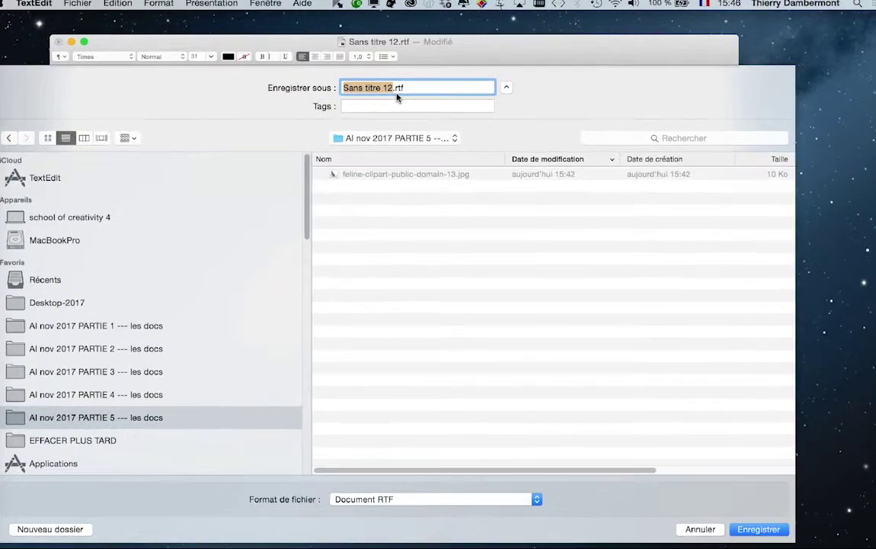
pyautogui.write('liens ve')
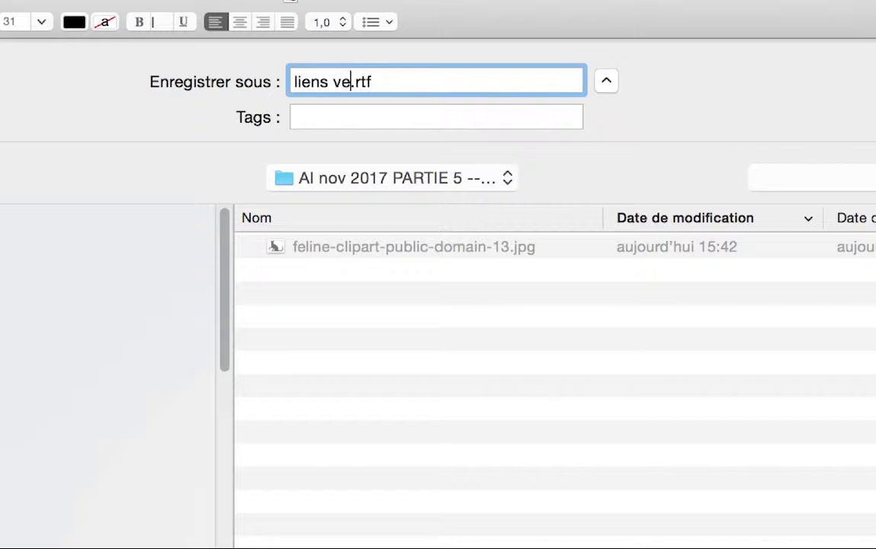
pyautogui.write('rs deux chats')
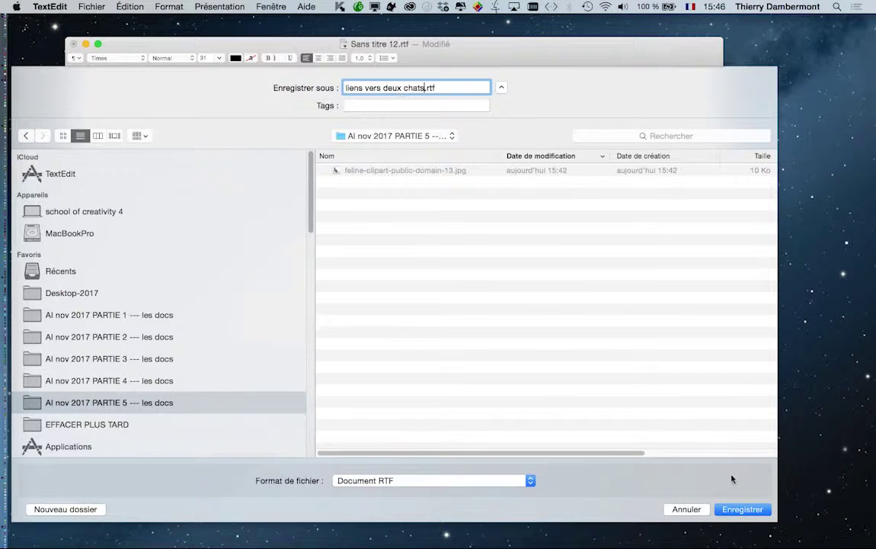
pyautogui.click(740, 506)
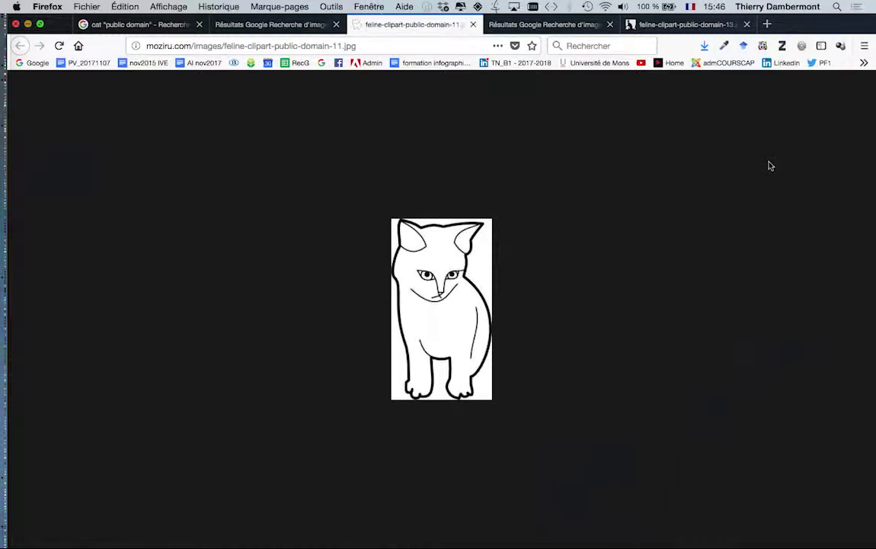
# - Hide the browser, minimize the note's window and switch to Illustrator
pyautogui.press('super+h')
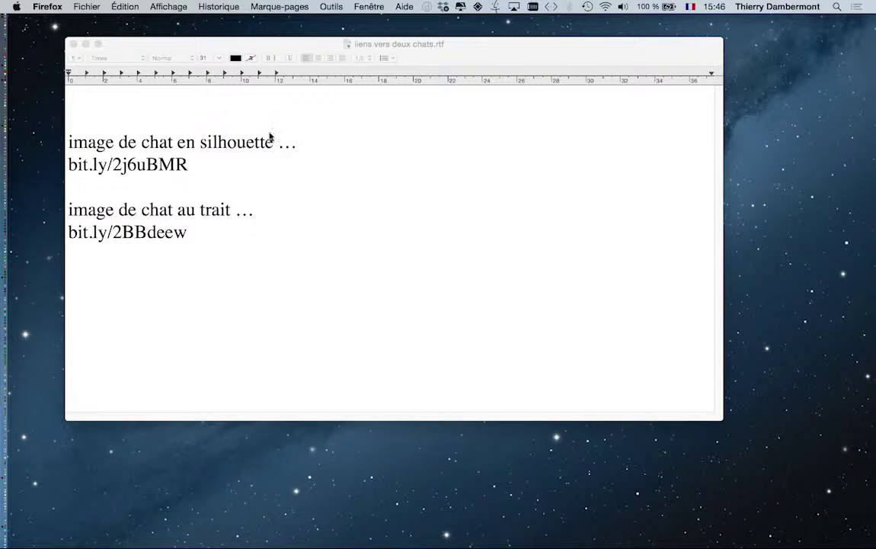
pyautogui.click(86, 43)
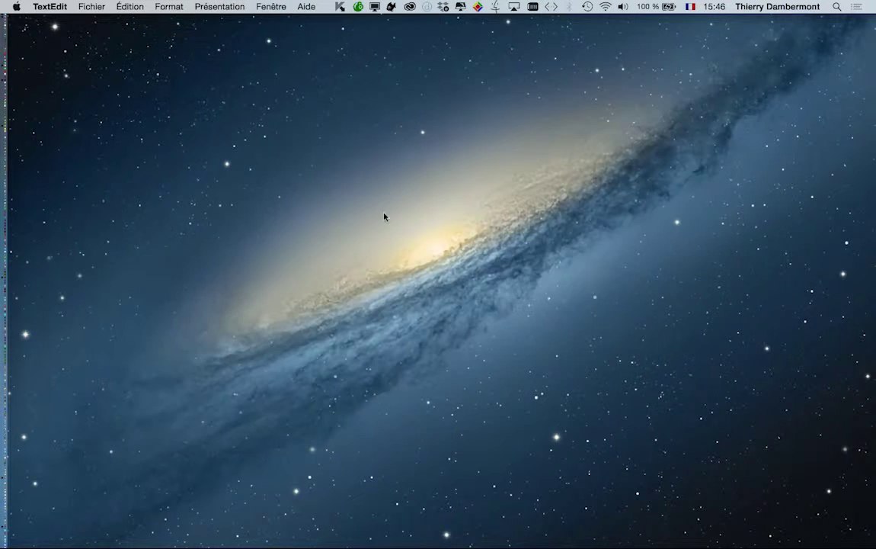
pyautogui.press('super+Tab')
pyautogui.press('super+Tab')
pyautogui.press('super+Tab')
pyautogui.press('super+Tab')
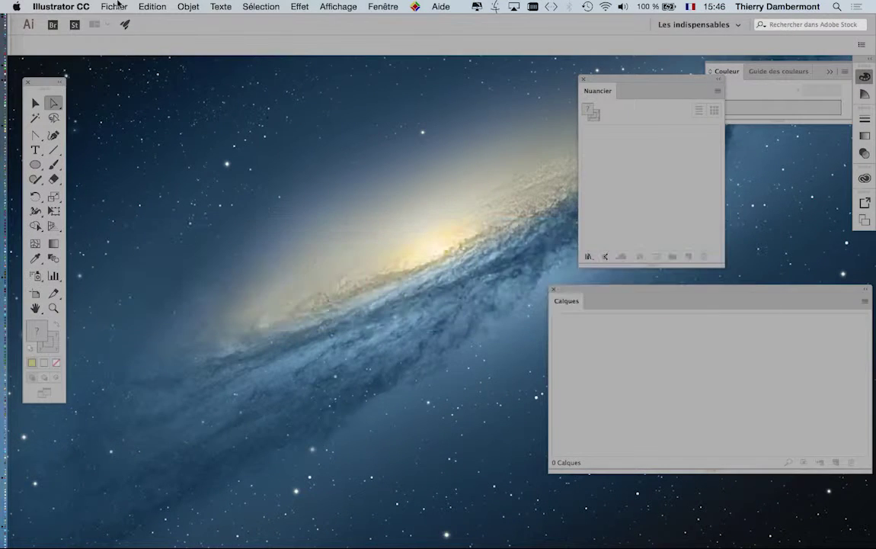
# - Create a new document and reset the "Les indispensables" workspace
pyautogui.click(114, 7)
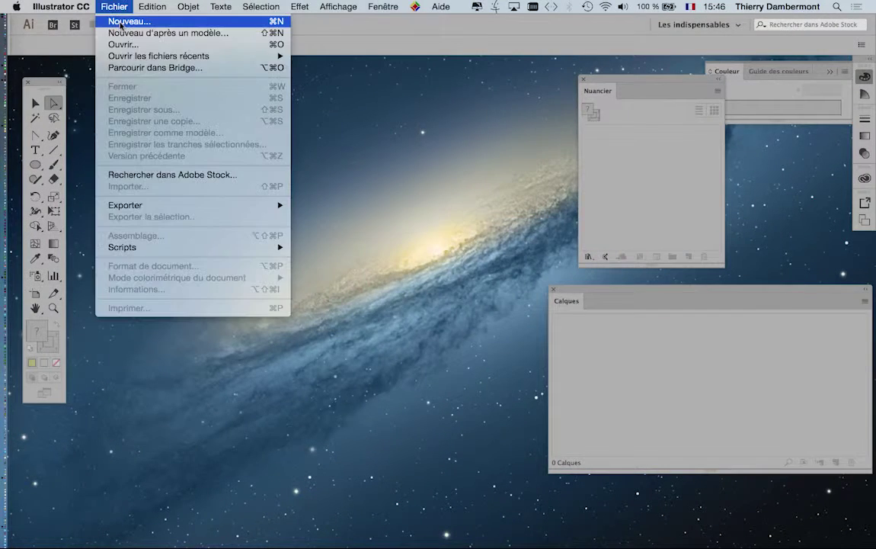
pyautogui.click(128, 22)
pyautogui.click(584, 381)
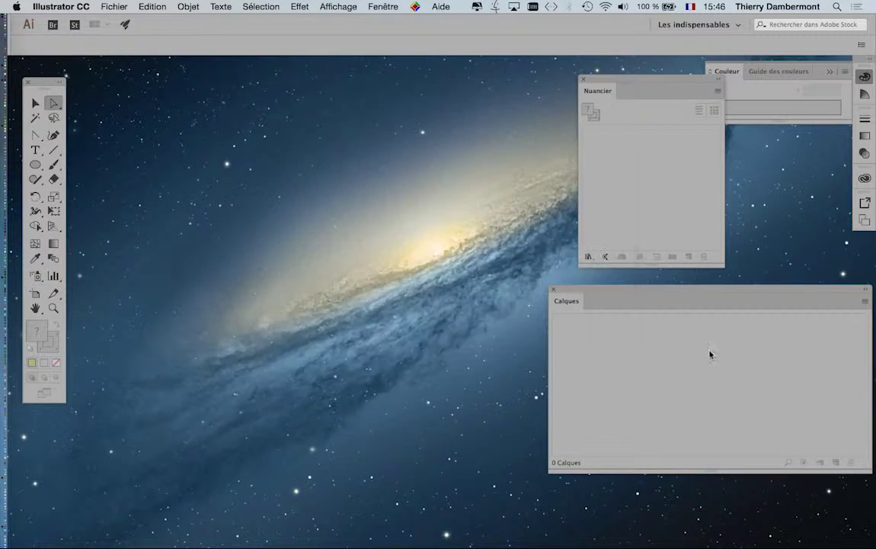
pyautogui.click(695, 24)
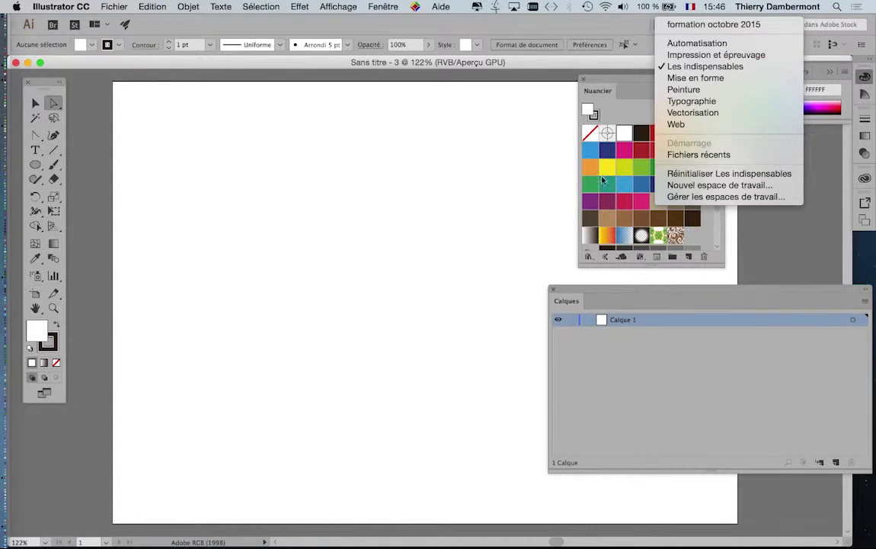
pyautogui.click(713, 174)
# - Import feline-clipart-public-domain-11.jpg and feline-clipart-public-domain-13.jpg together from the folder "AI nov 2017 PARTIE 5 --- les docs"
pyautogui.click(114, 7)
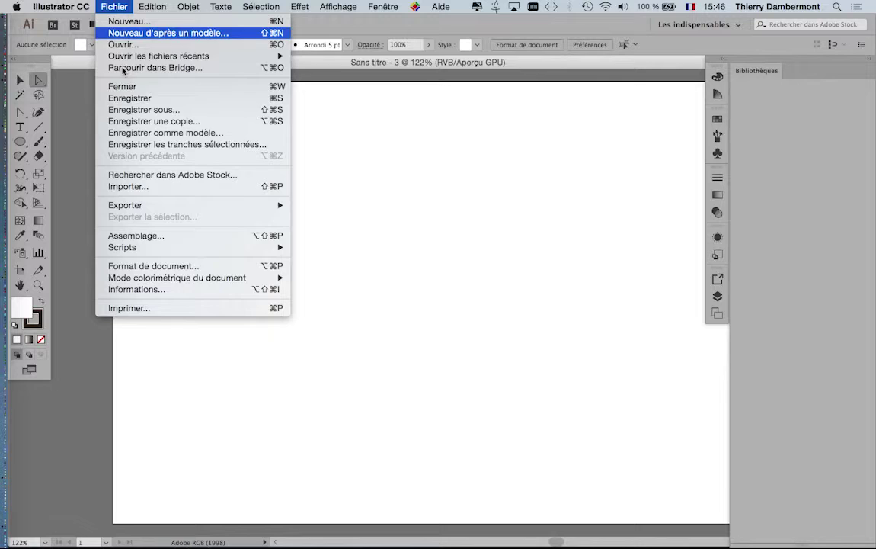
pyautogui.click(152, 186)
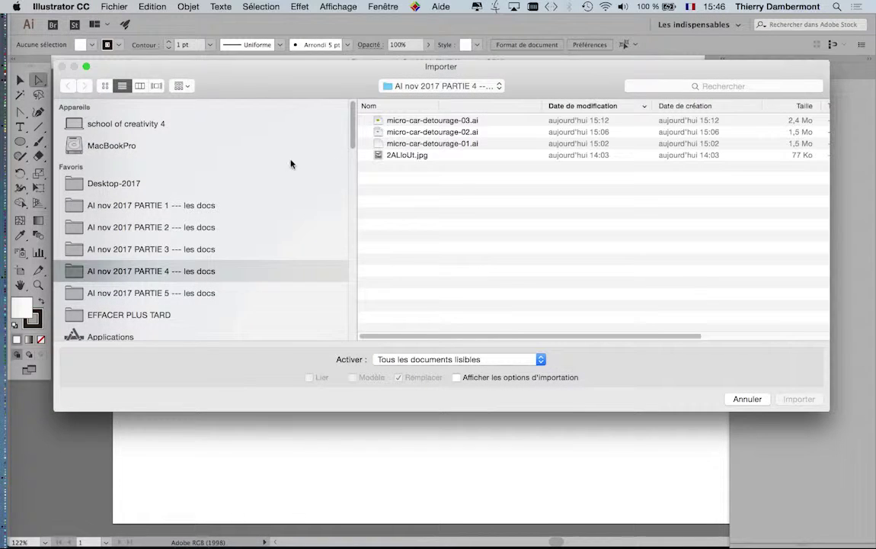
pyautogui.click(255, 293)
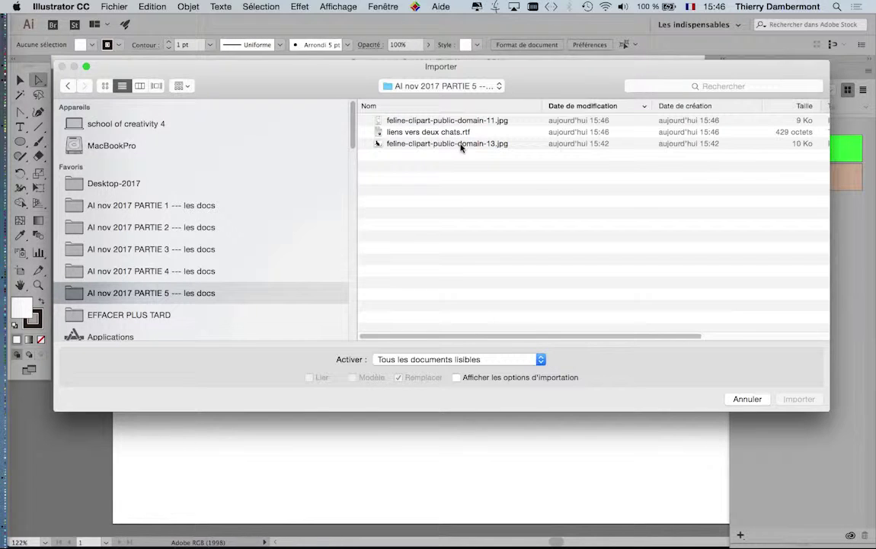
pyautogui.click(374, 106)
pyautogui.click(427, 120)
pyautogui.keyDown('shift'); pyautogui.click(427, 132); pyautogui.keyUp('shift')
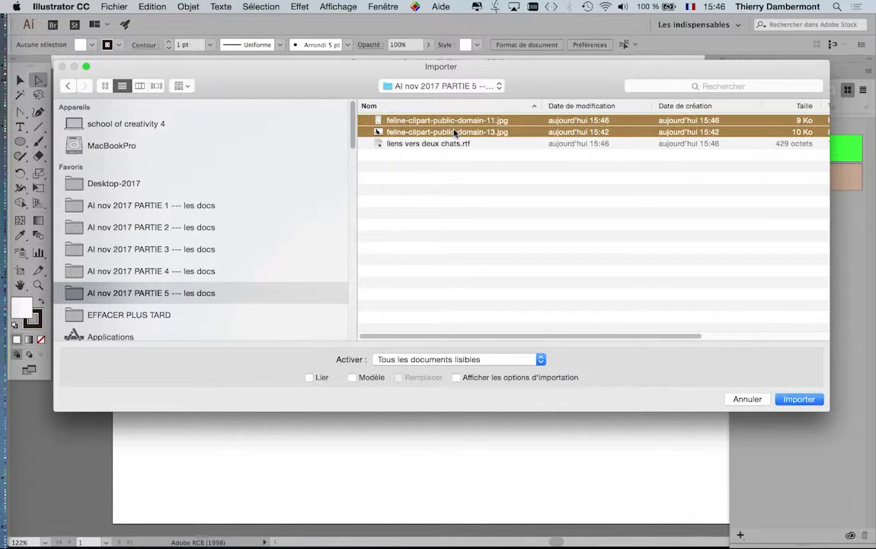
pyautogui.click(799, 399)
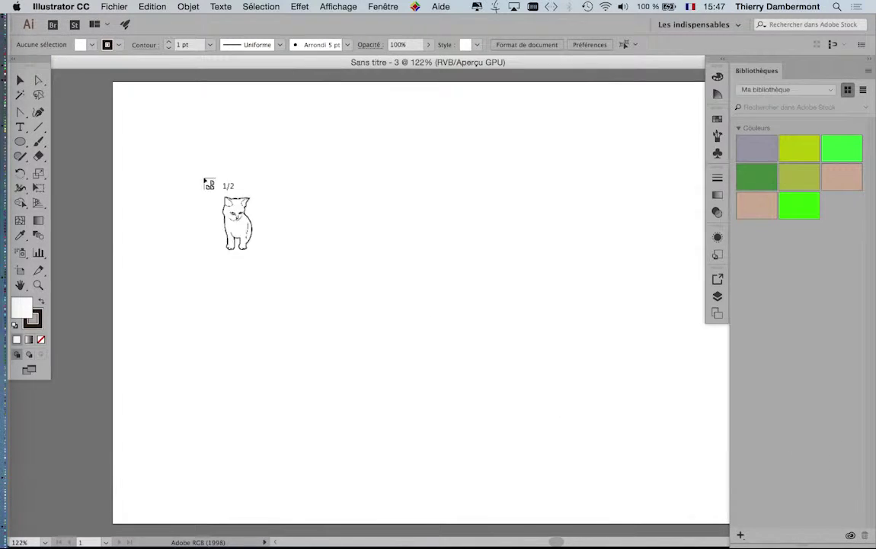
# - Place the line-drawn cat on the left half of the artboard and the silhouette on the right, then deselect
pyautogui.moveTo(179, 162); pyautogui.dragTo(284, 350)
pyautogui.moveTo(397, 198); pyautogui.dragTo(632, 383)
pyautogui.click(20, 79)
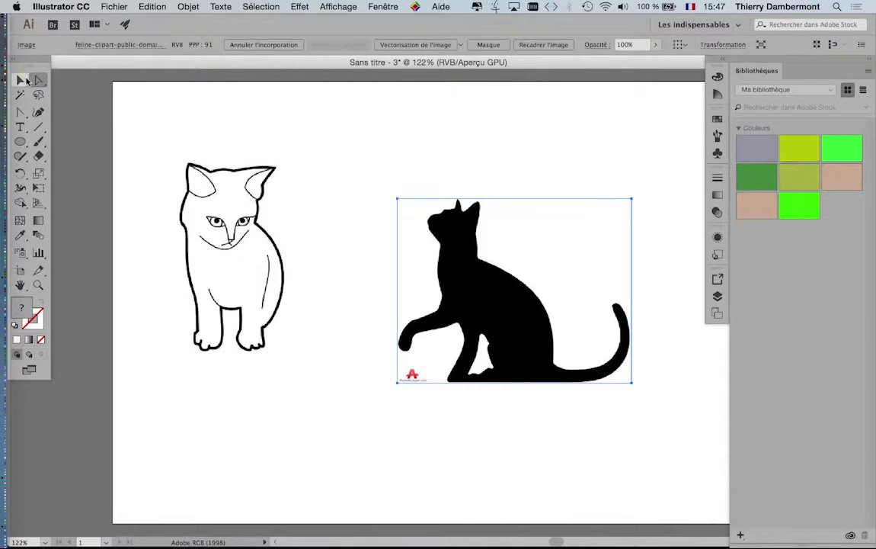
pyautogui.click(124, 106)
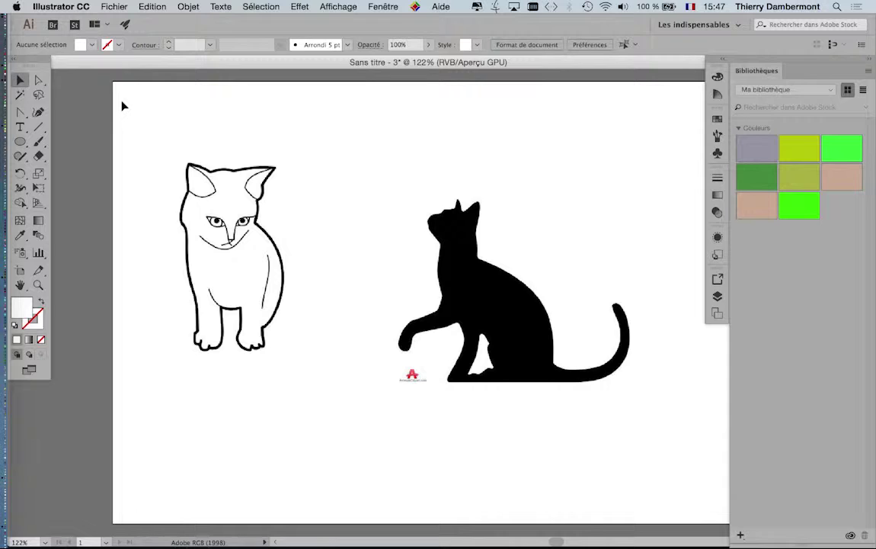
# - Move both cats higher on the artboard, keeping the silhouette to the right of the line drawing
pyautogui.moveTo(455, 299); pyautogui.dragTo(445, 236)
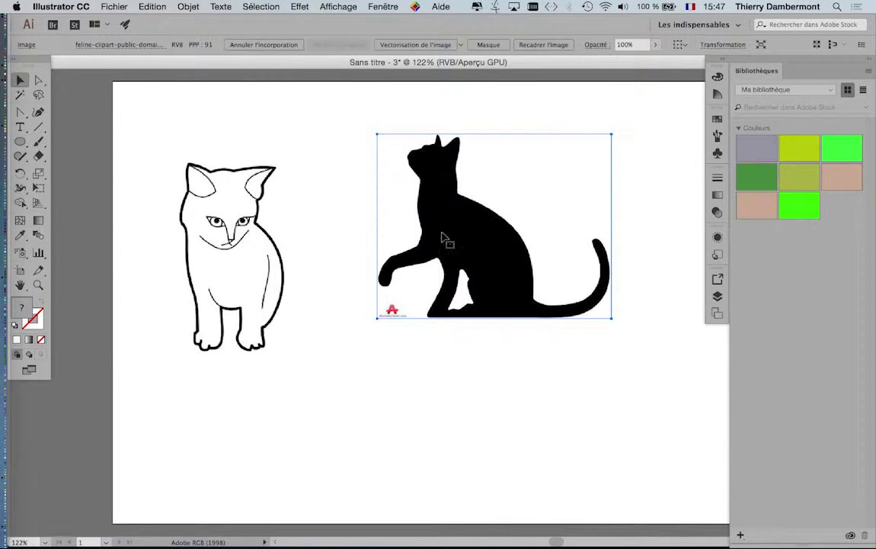
pyautogui.moveTo(231, 268); pyautogui.dragTo(279, 237)
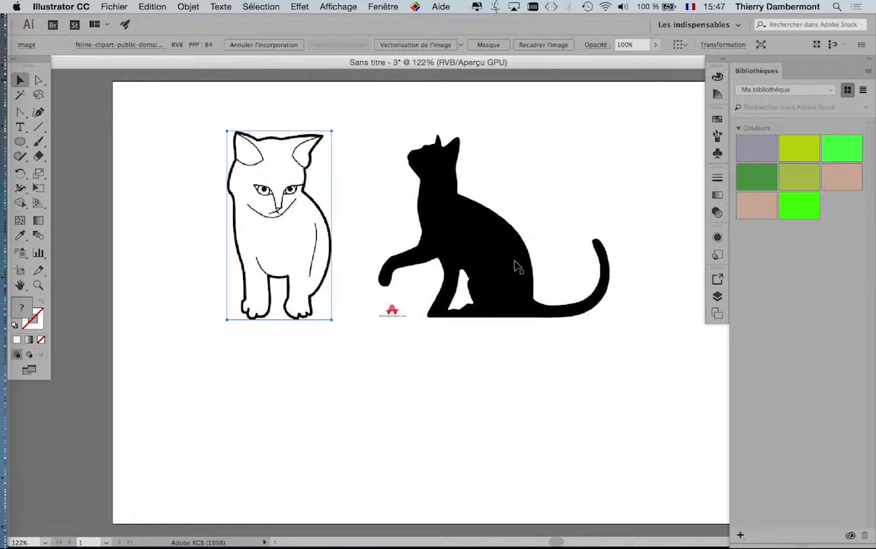
pyautogui.moveTo(513, 258); pyautogui.dragTo(538, 254)
pyautogui.click(518, 397)
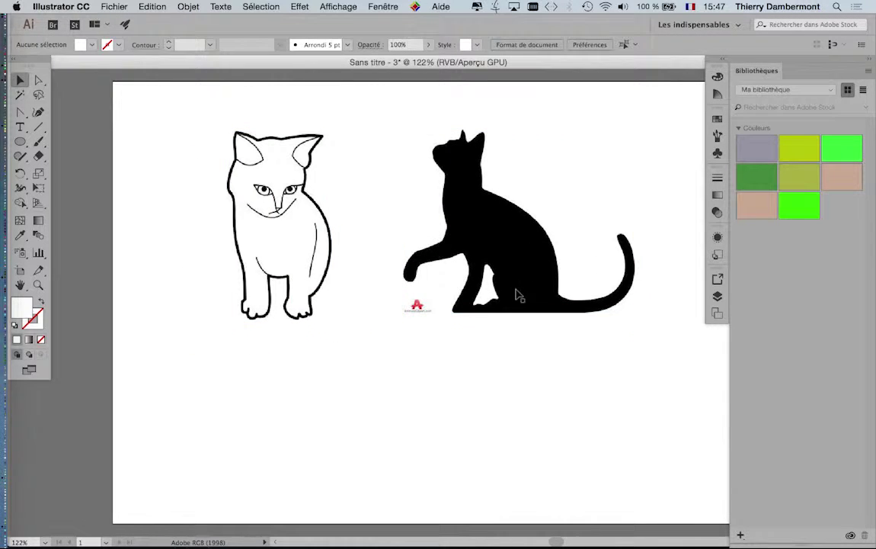
# - Swap the two cats so the silhouette sits on the left and the line drawing on the right, with their feet level
pyautogui.moveTo(518, 294); pyautogui.dragTo(329, 458)
pyautogui.click(261, 215)
pyautogui.moveTo(260, 215); pyautogui.dragTo(553, 198)
pyautogui.moveTo(332, 421); pyautogui.dragTo(284, 265)
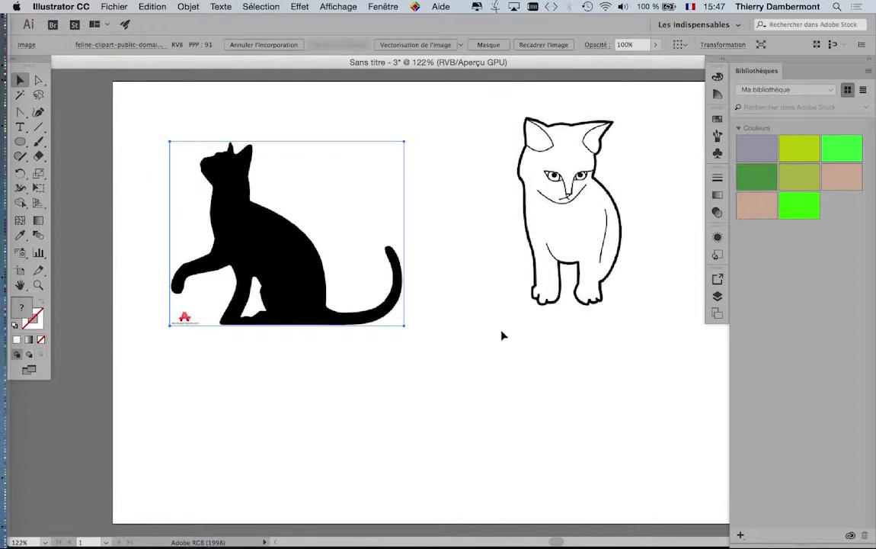
pyautogui.moveTo(593, 245)
pyautogui.mouseDown()
pyautogui.moveTo(577, 268)
pyautogui.moveTo(579, 252)
pyautogui.mouseUp()
pyautogui.click(573, 360)
pyautogui.click(570, 300)
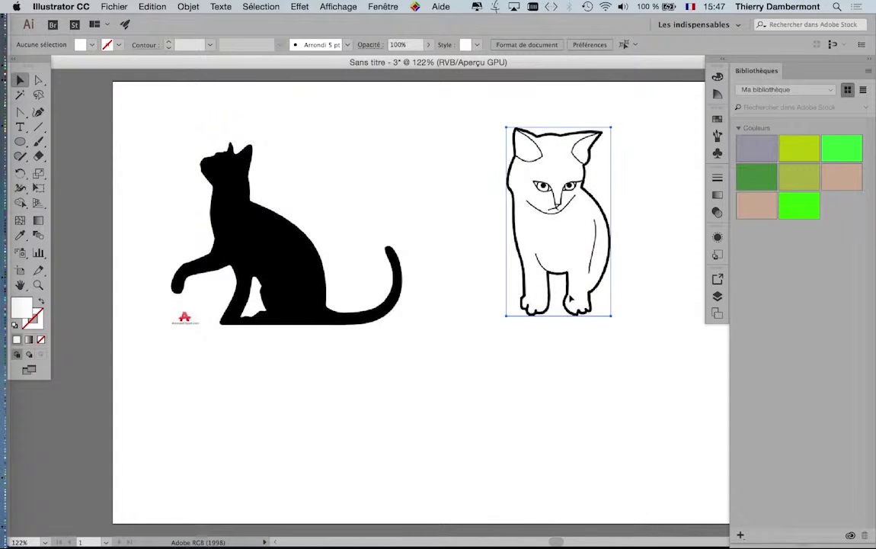
pyautogui.moveTo(570, 299); pyautogui.dragTo(573, 310)
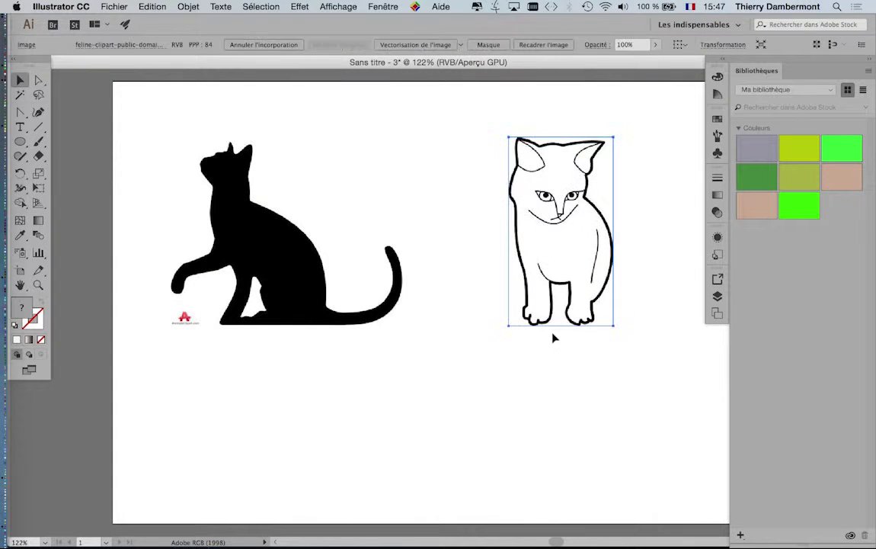
pyautogui.click(280, 259)
pyautogui.click(115, 7)
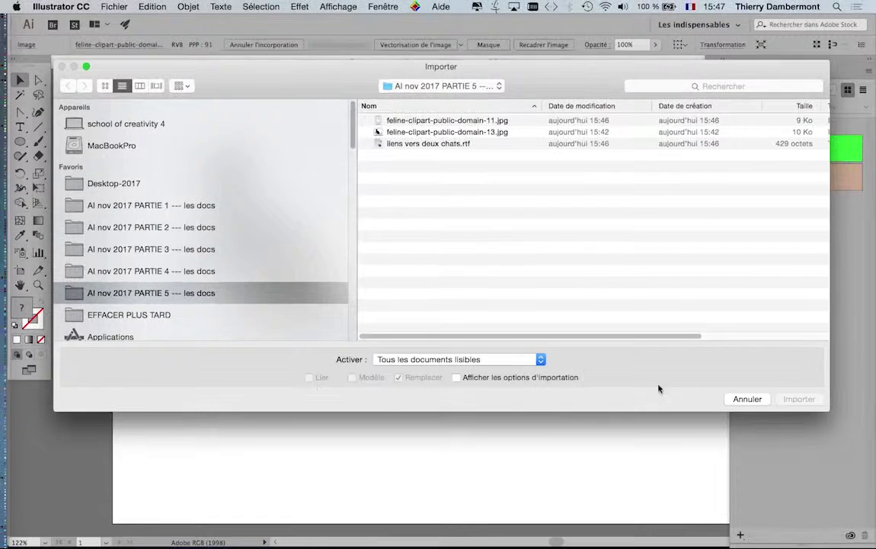
pyautogui.click(747, 399)
pyautogui.click(413, 460)
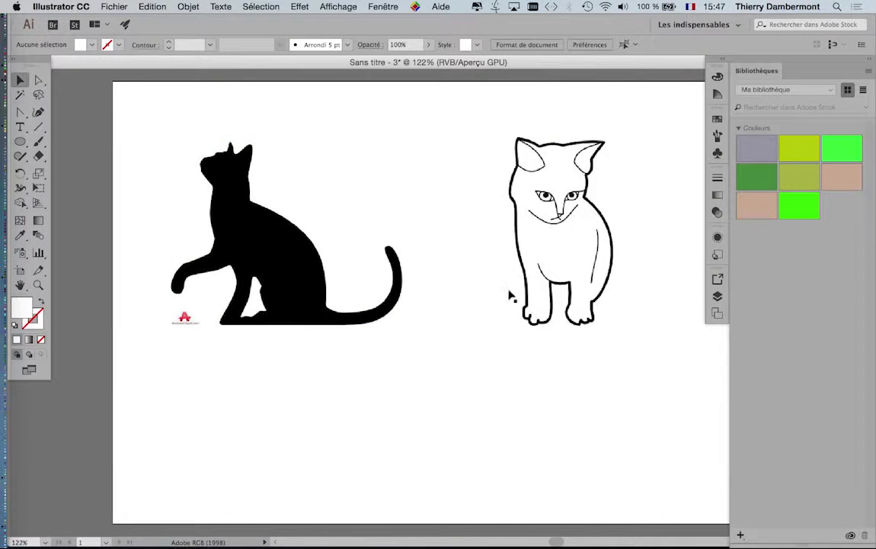
# - Move the line-drawn cat slightly closer to the silhouette at the same height and deselect it
pyautogui.click(560, 288)
pyautogui.moveTo(560, 288); pyautogui.dragTo(528, 288)
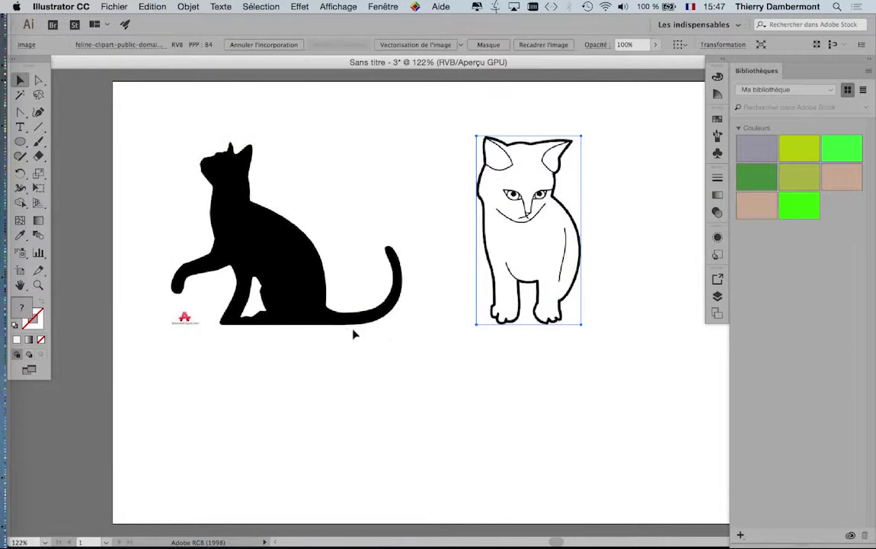
pyautogui.click(372, 366)
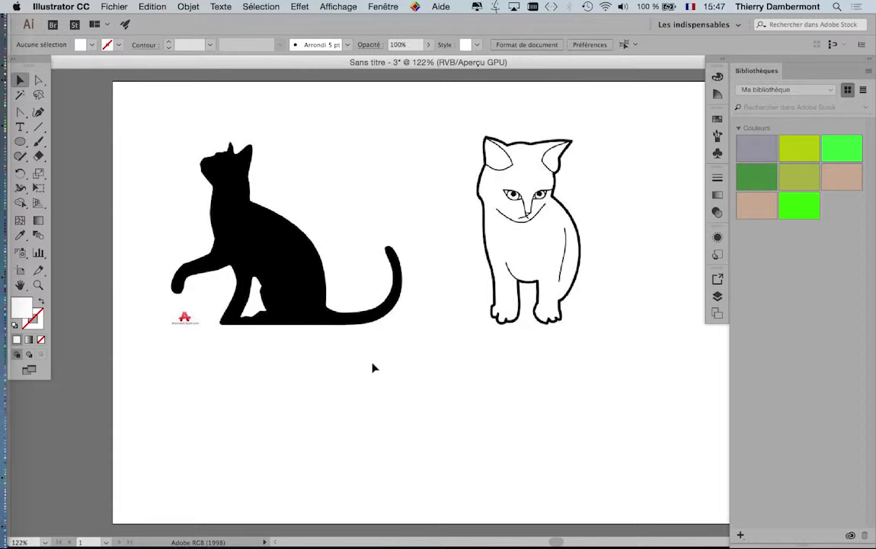
# - Save the document as "vectorisation-au-trait.ai" in Adobe Illustrator format in the PARTIE 5 folder, accepting the Illustrator save options
pyautogui.click(113, 6)
pyautogui.click(156, 107)
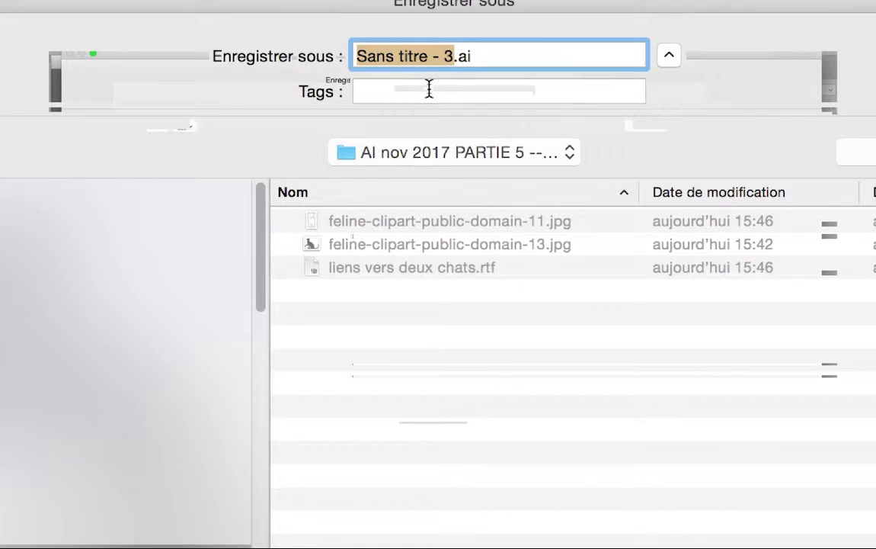
pyautogui.write('vectorisati')
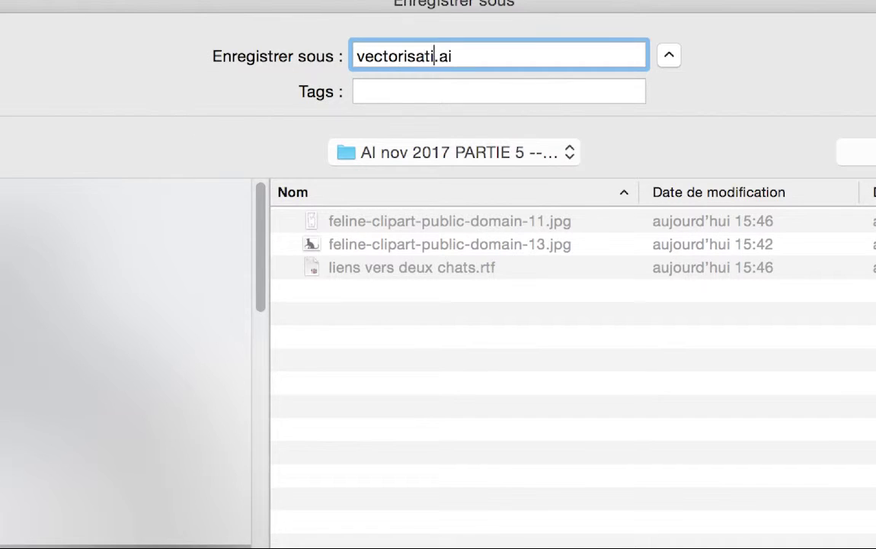
pyautogui.write('on-au-trait')
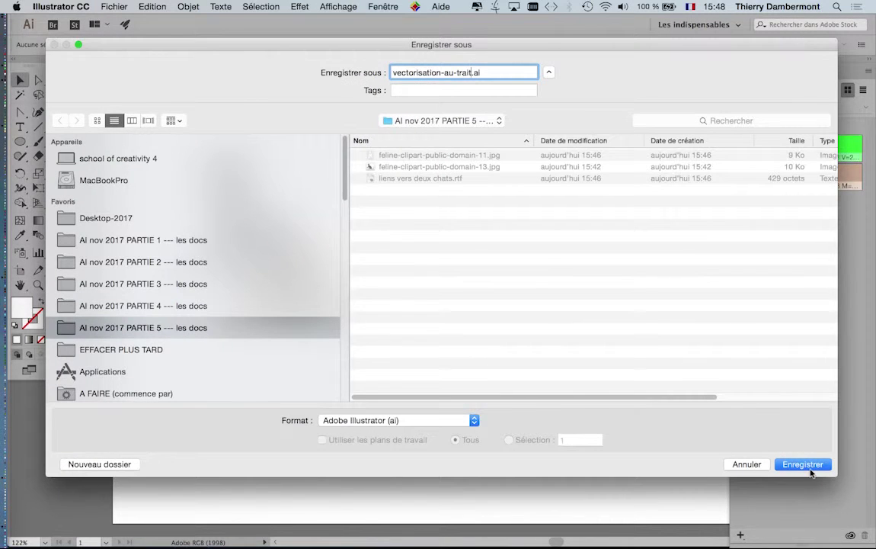
pyautogui.click(821, 461)
pyautogui.click(702, 488)
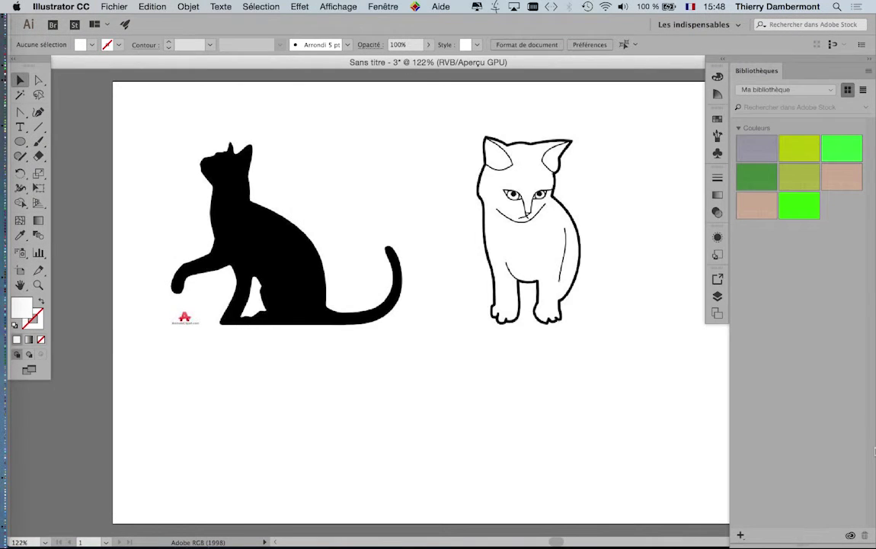